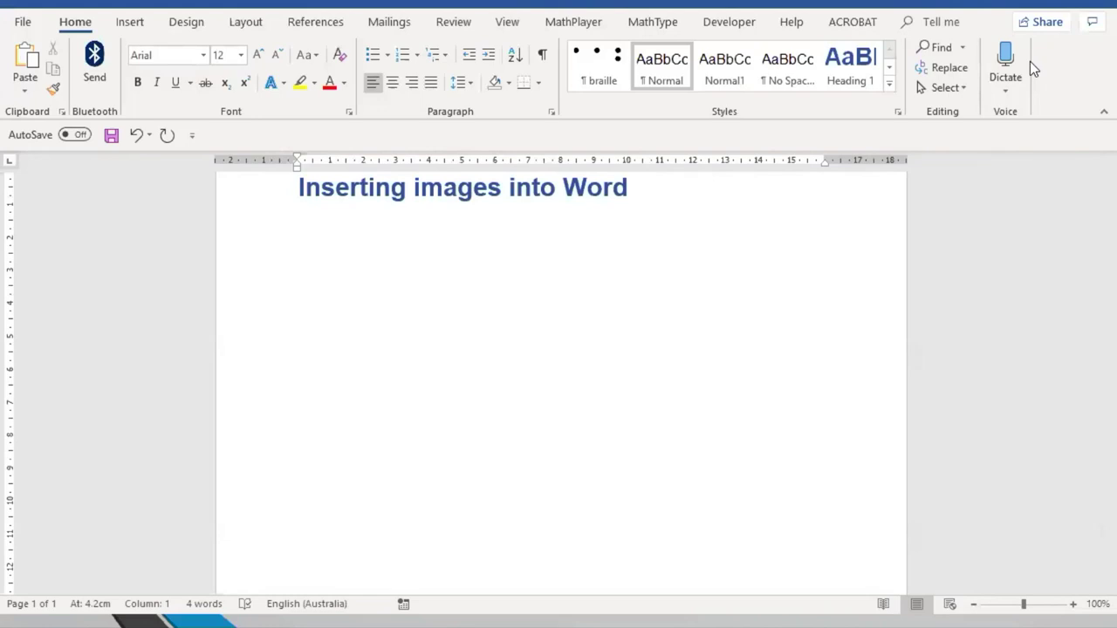
Step: Insert the JPG photo of the man in the shed from the Pictures folder below the "Inserting images into Word" heading
{"action": "key", "text": "alt+n"}
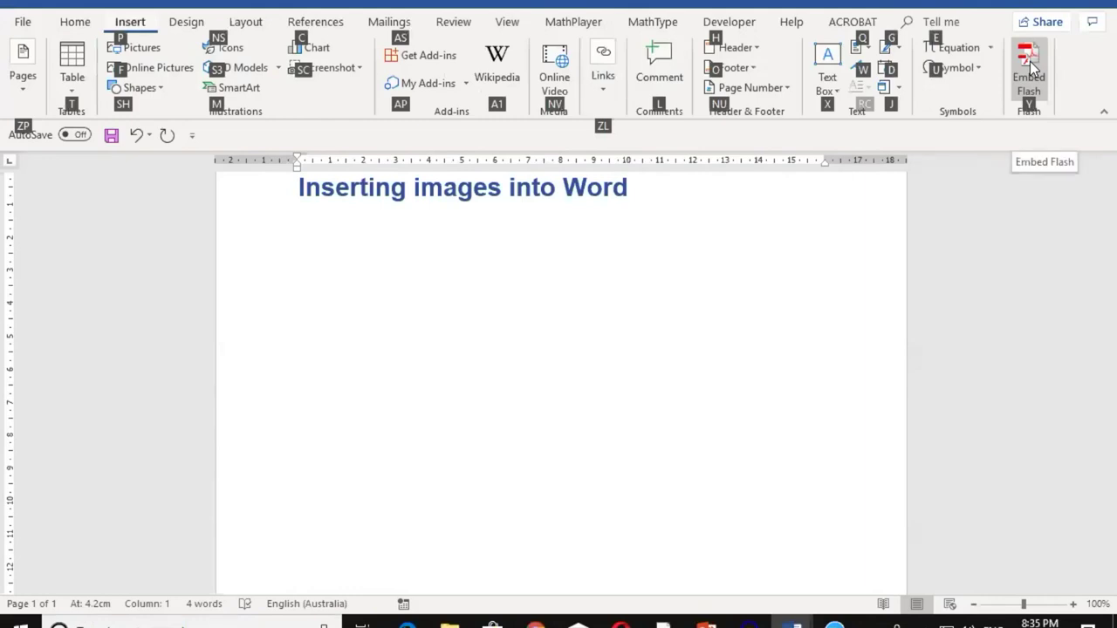
{"action": "key", "text": "Tab"}
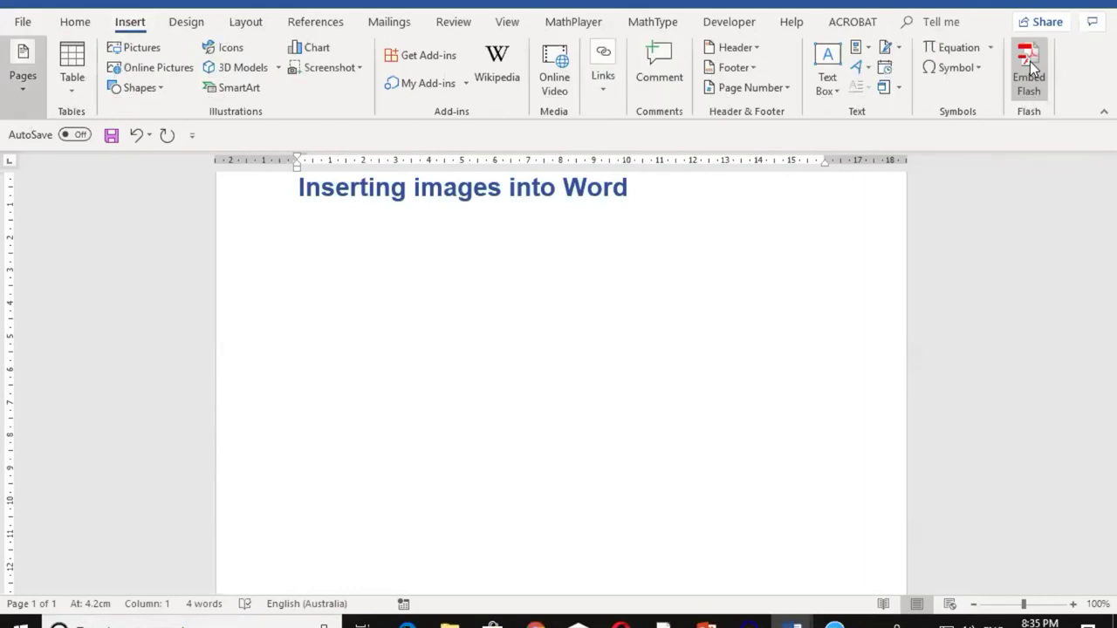
{"action": "key", "text": "Tab"}
{"action": "key", "text": "Tab"}
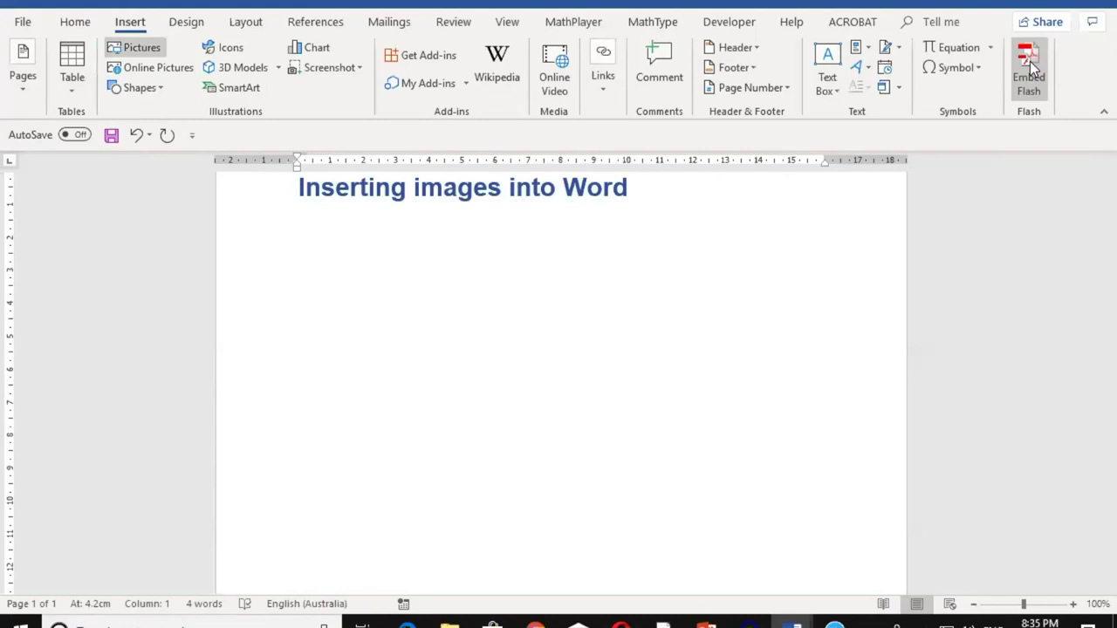
{"action": "key", "text": "Return"}
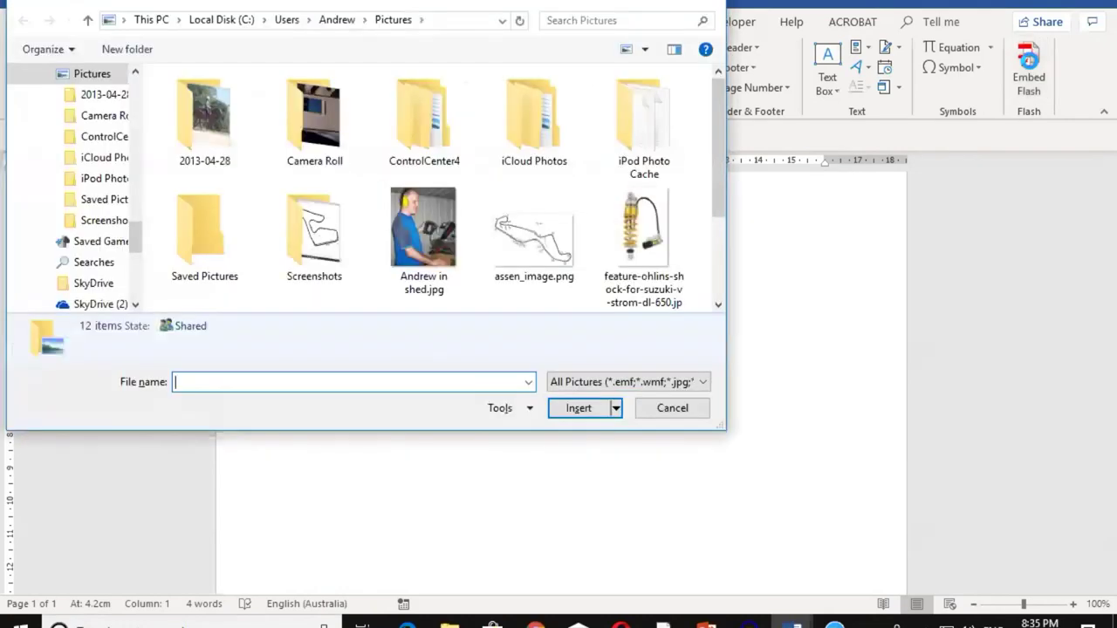
{"action": "key", "text": "shift+Tab"}
{"action": "key", "text": "Down"}
{"action": "key", "text": "Right"}
{"action": "key", "text": "Right"}
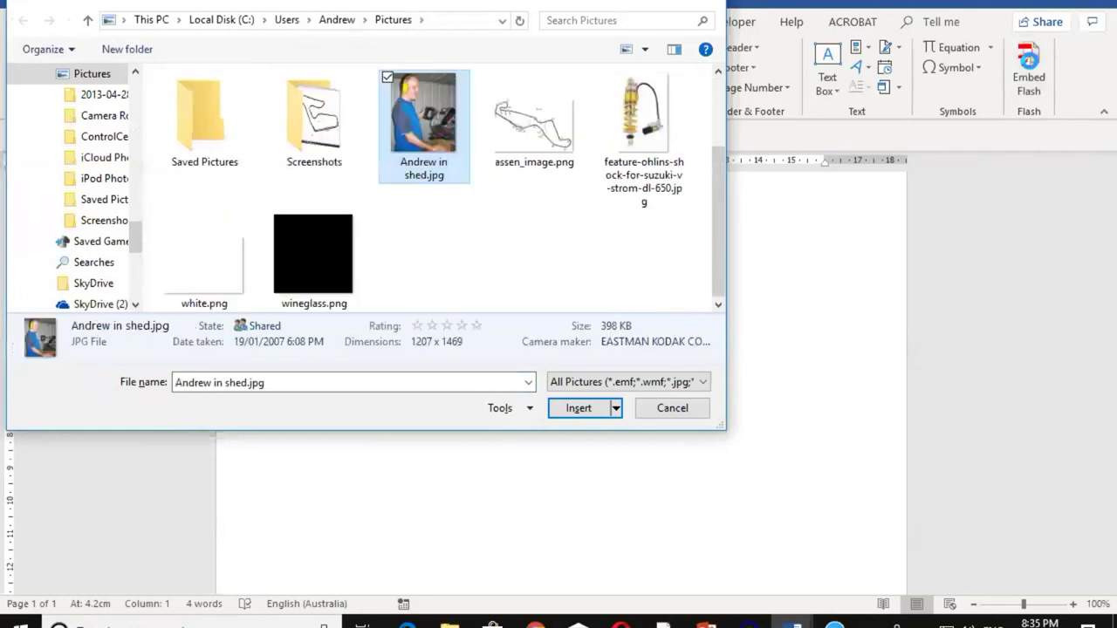
{"action": "key", "text": "Return"}
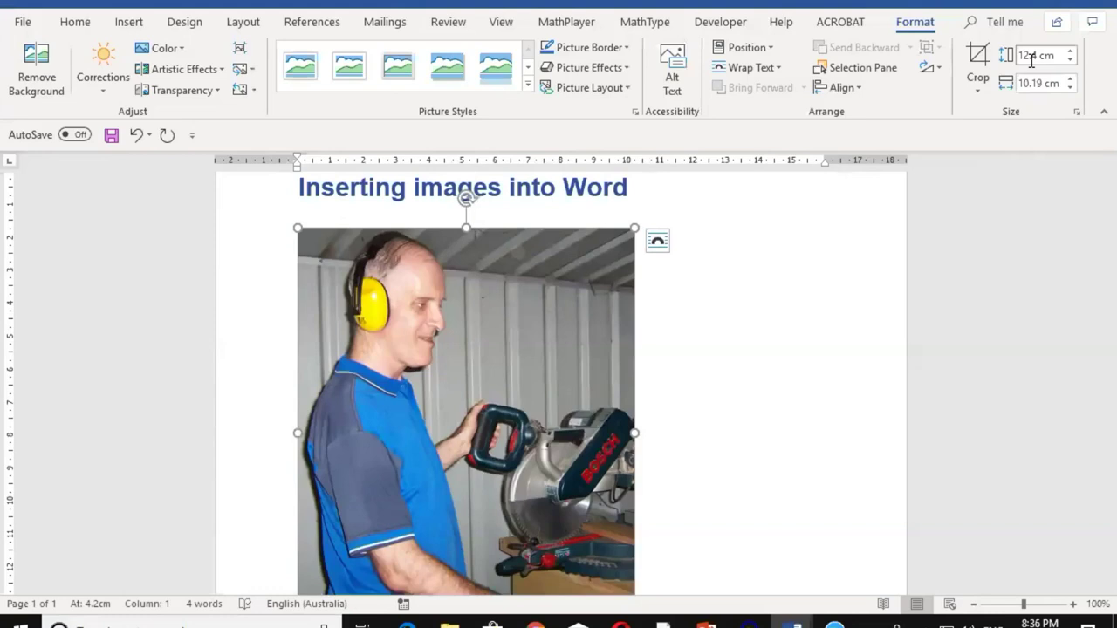
Step: Open the alt text of the inserted photo for editing
{"action": "key", "text": "shift+F10"}
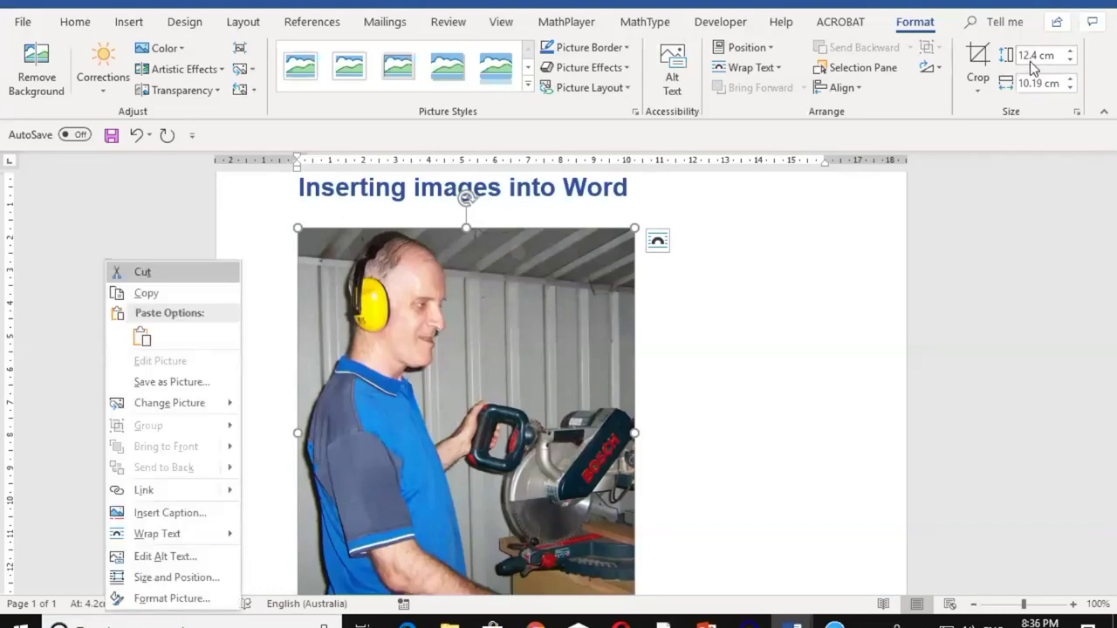
{"action": "key", "text": "Down"}
{"action": "key", "text": "Down"}
{"action": "key", "text": "Down"}
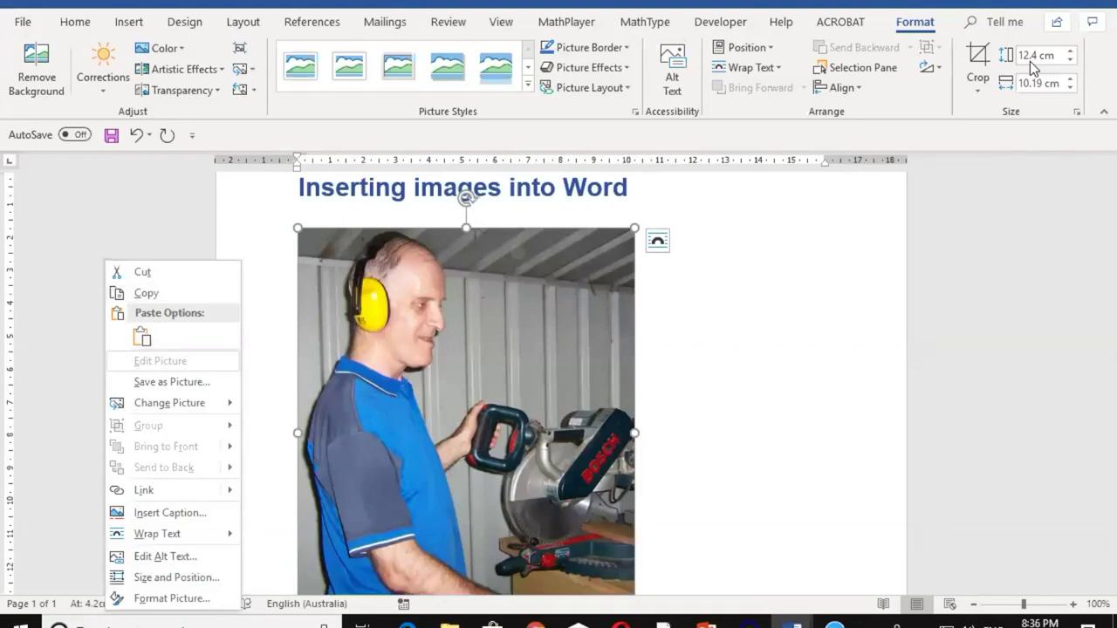
{"action": "key", "text": "Down"}
{"action": "key", "text": "Down"}
{"action": "key", "text": "Down"}
{"action": "key", "text": "Down"}
{"action": "key", "text": "Down"}
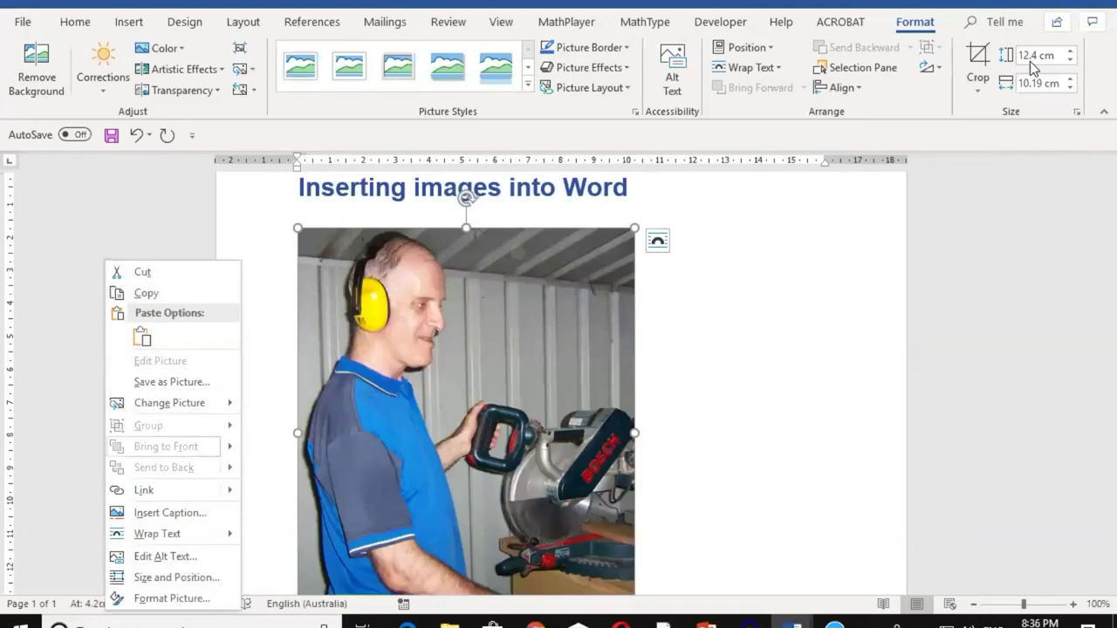
{"action": "key", "text": "Down"}
{"action": "key", "text": "Down"}
{"action": "key", "text": "Down"}
{"action": "key", "text": "Down"}
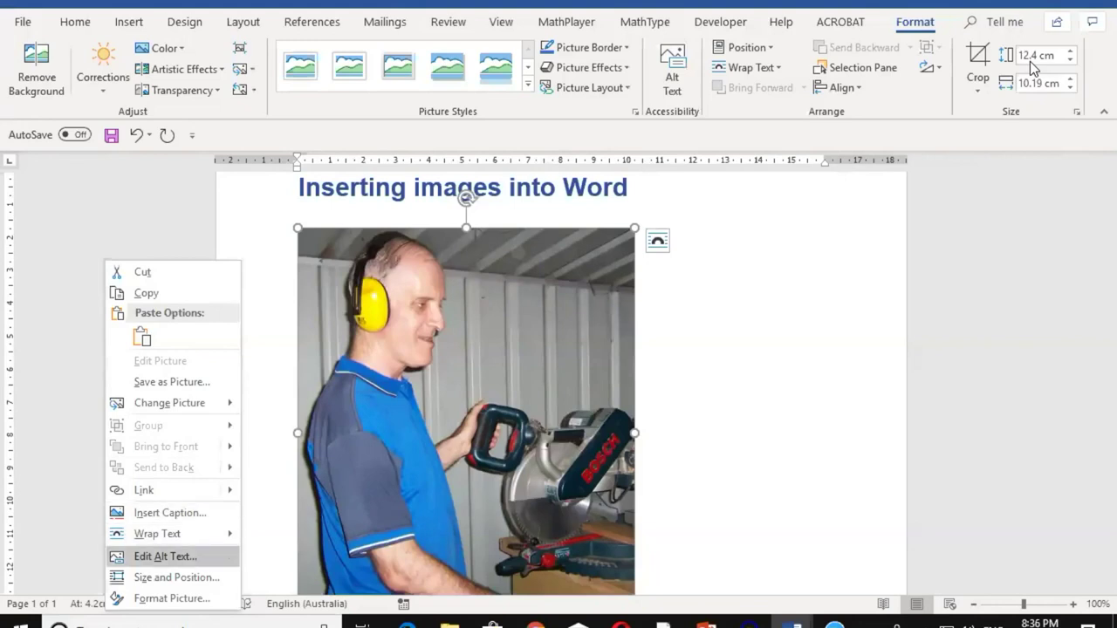
{"action": "key", "text": "Return"}
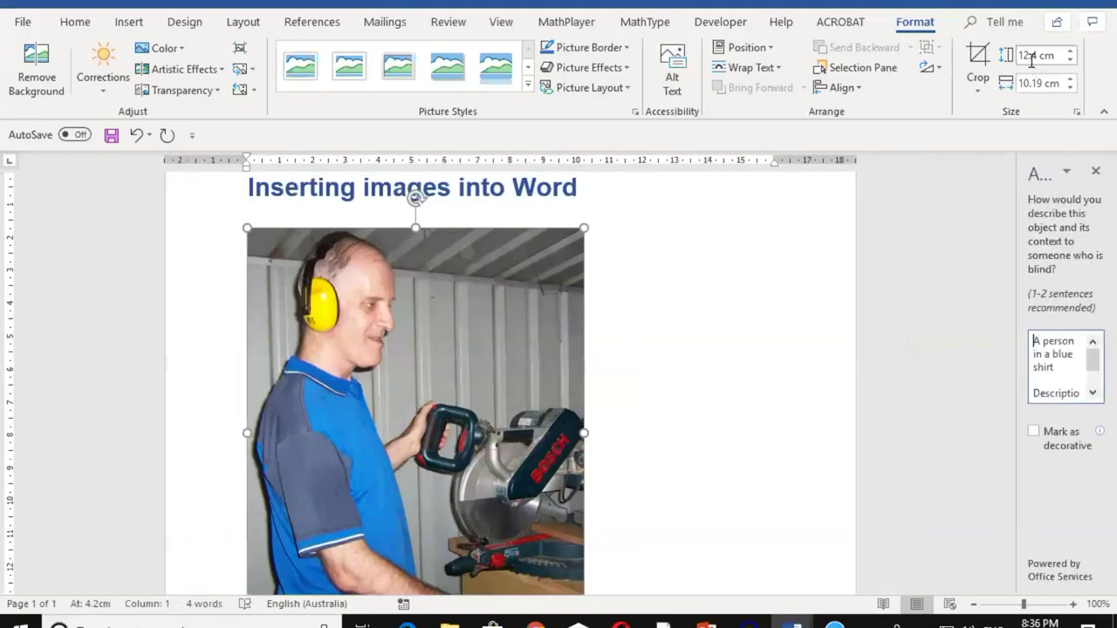
Step: Review the photo's "Mark as decorative" option and its alt text description, and leave the description box
{"action": "key", "text": "Tab"}
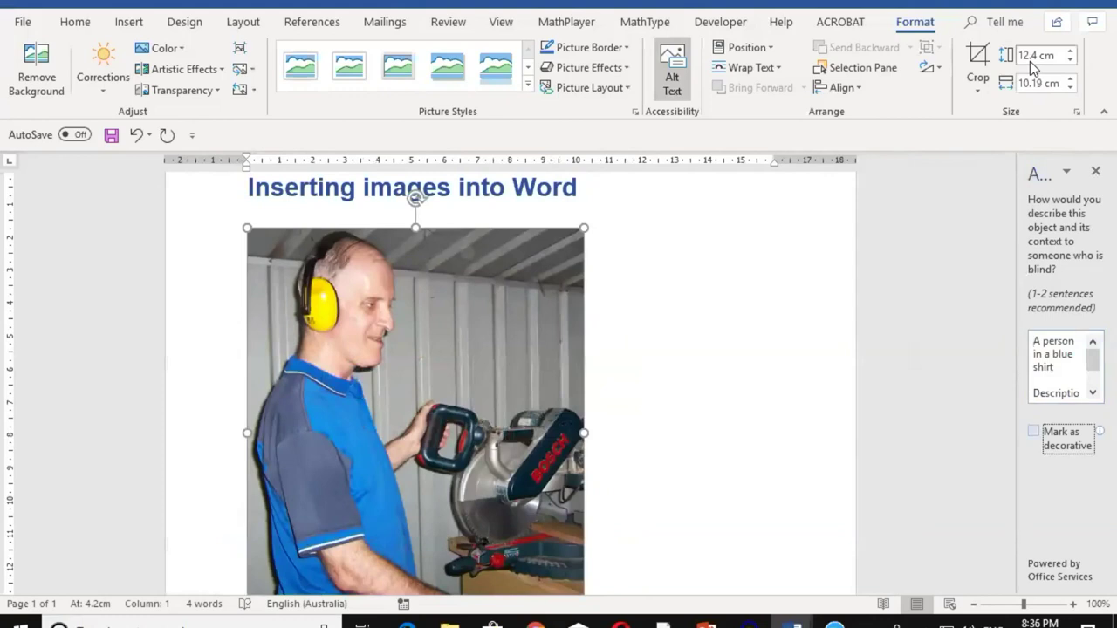
{"action": "key", "text": "shift+Tab"}
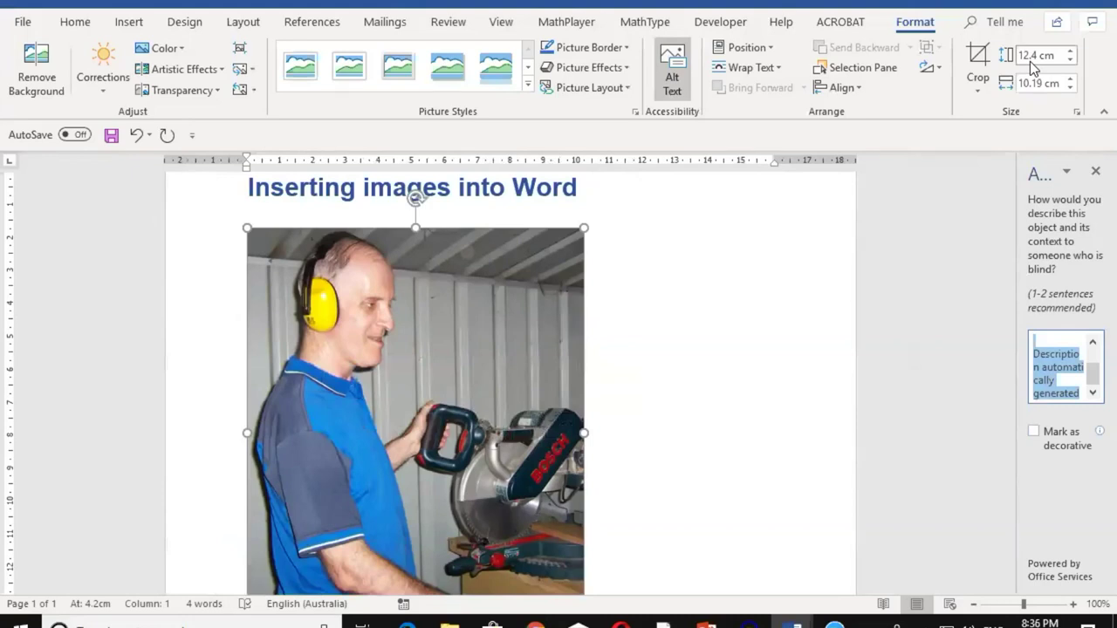
{"action": "key", "text": "Escape"}
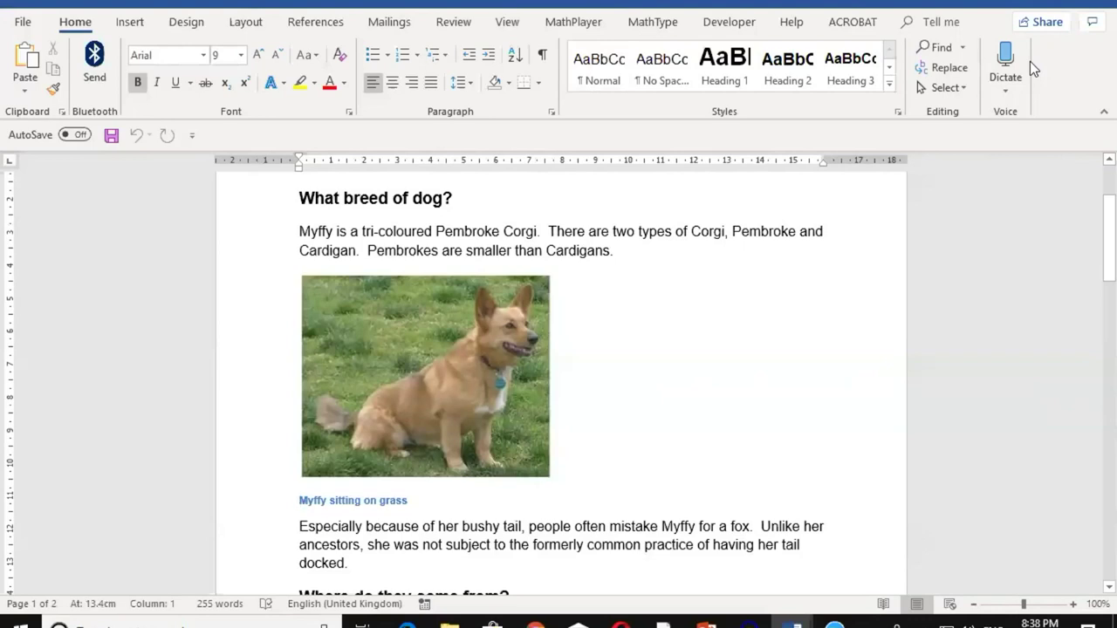
Step: Read the "My dog Myffy" document from its title through the "What breed of dog?" paragraph to the captioned dog picture
{"action": "key", "text": "ctrl+Home"}
{"action": "key", "text": "Down"}
{"action": "key", "text": "End"}
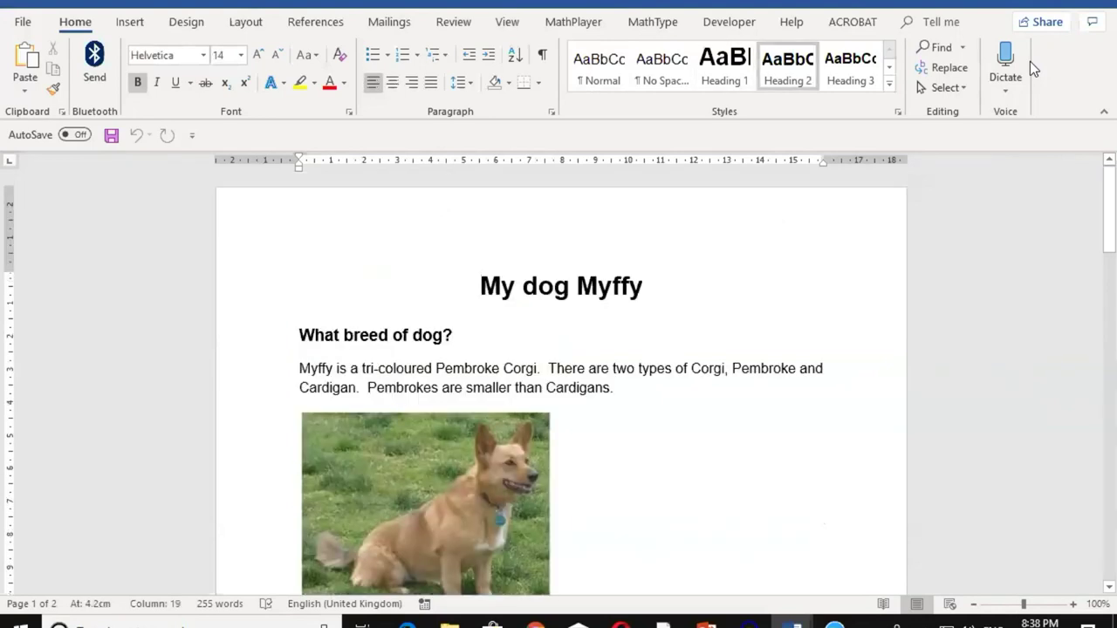
{"action": "key", "text": "Down"}
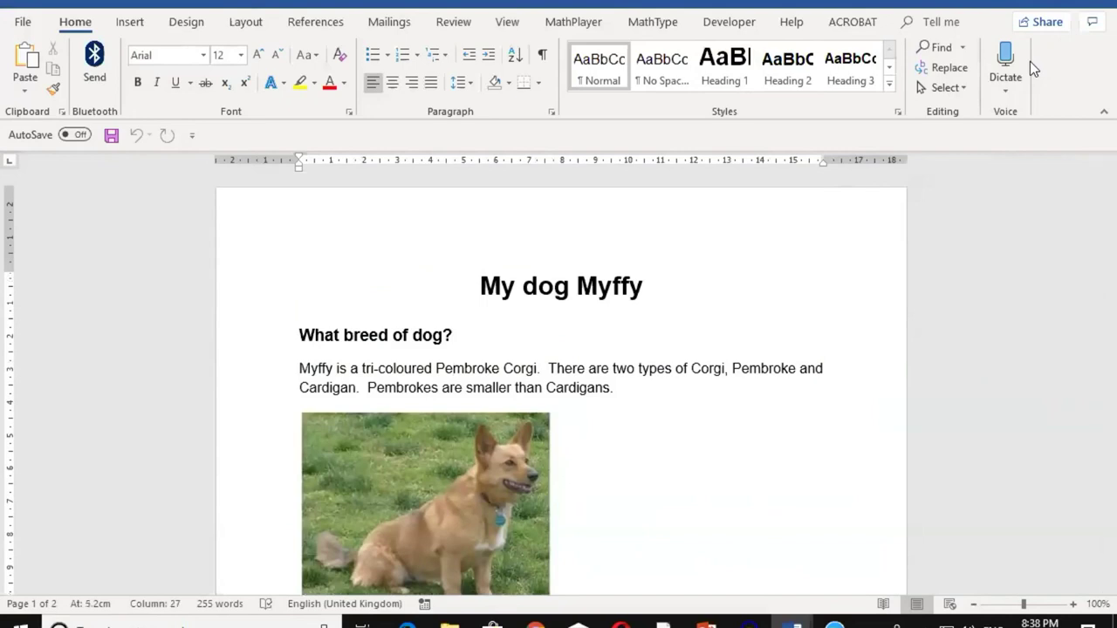
{"action": "key", "text": "Home"}
{"action": "key", "text": "ctrl+Right"}
{"action": "key", "text": "ctrl+Right"}
{"action": "key", "text": "ctrl+Right"}
{"action": "key", "text": "ctrl+Right"}
{"action": "key", "text": "ctrl+Right"}
{"action": "key", "text": "ctrl+Right"}
{"action": "key", "text": "ctrl+Right"}
{"action": "key", "text": "ctrl+Right"}
{"action": "key", "text": "ctrl+Right"}
{"action": "key", "text": "ctrl+Right"}
{"action": "key", "text": "ctrl+Right"}
{"action": "key", "text": "ctrl+Right"}
{"action": "key", "text": "ctrl+Right"}
{"action": "key", "text": "ctrl+Right"}
{"action": "key", "text": "ctrl+Right"}
{"action": "key", "text": "ctrl+Right"}
{"action": "key", "text": "ctrl+Right"}
{"action": "key", "text": "ctrl+Right"}
{"action": "key", "text": "ctrl+Right"}
{"action": "key", "text": "ctrl+Right"}
{"action": "key", "text": "Page_Down"}
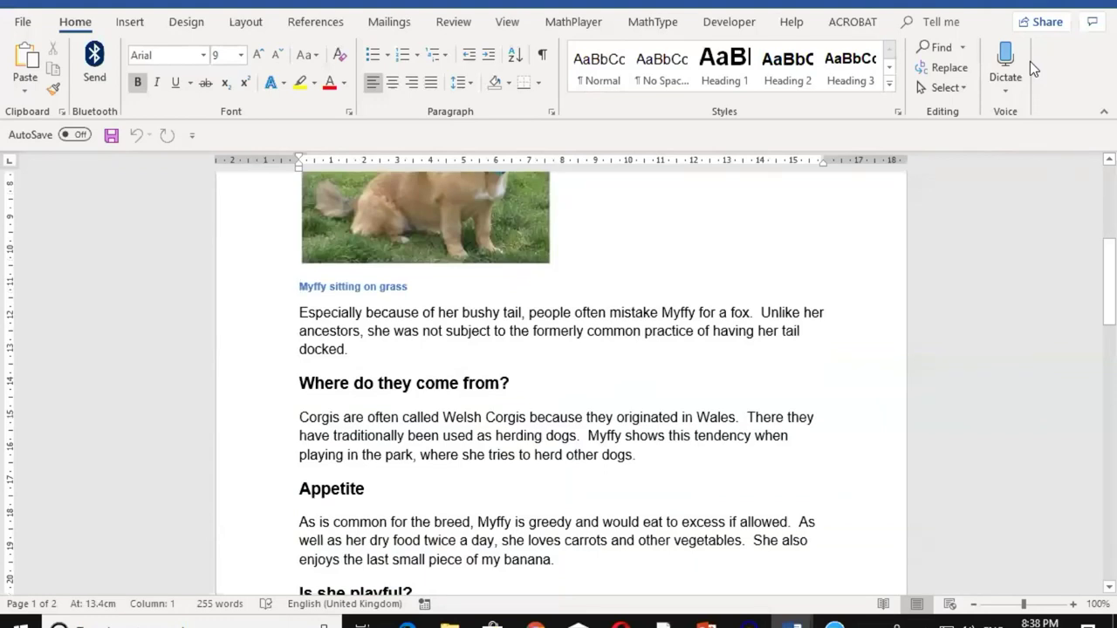